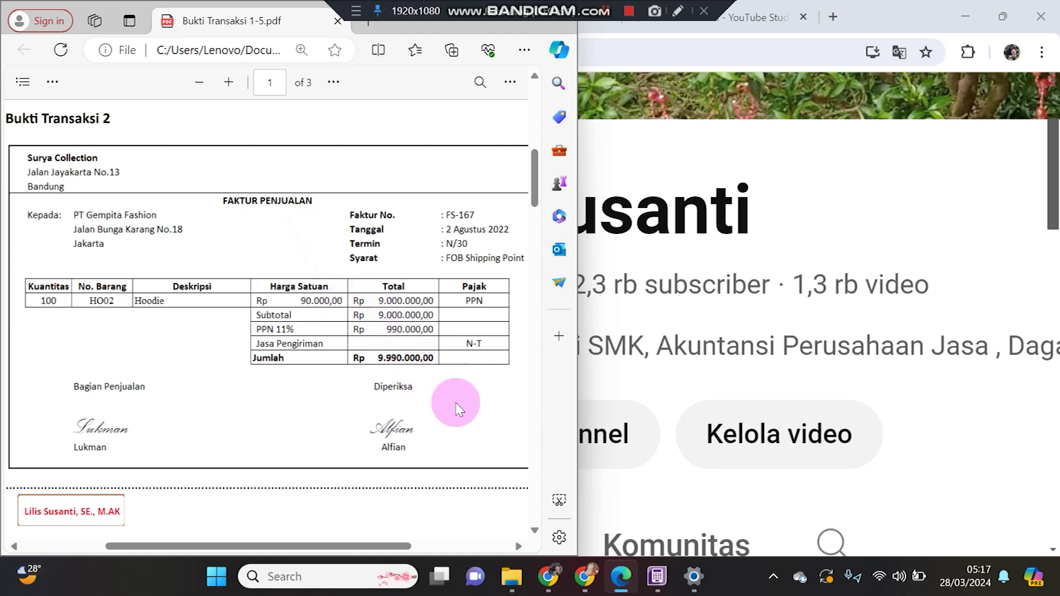
Switch to ABSS and open a blank purchase bill in place of the transaction journal.
left_click(665, 582)
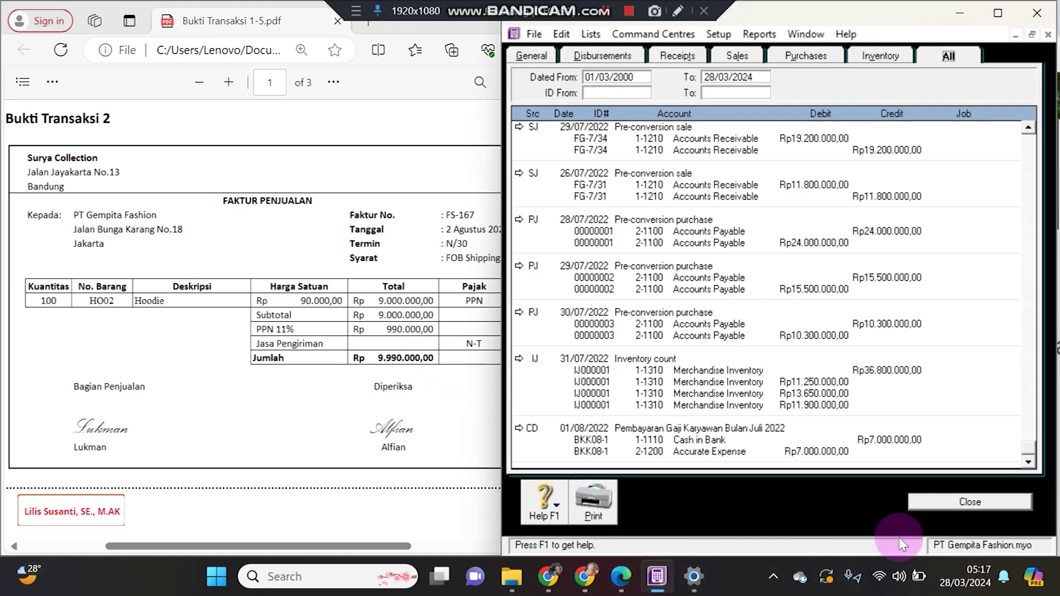
left_click(916, 505)
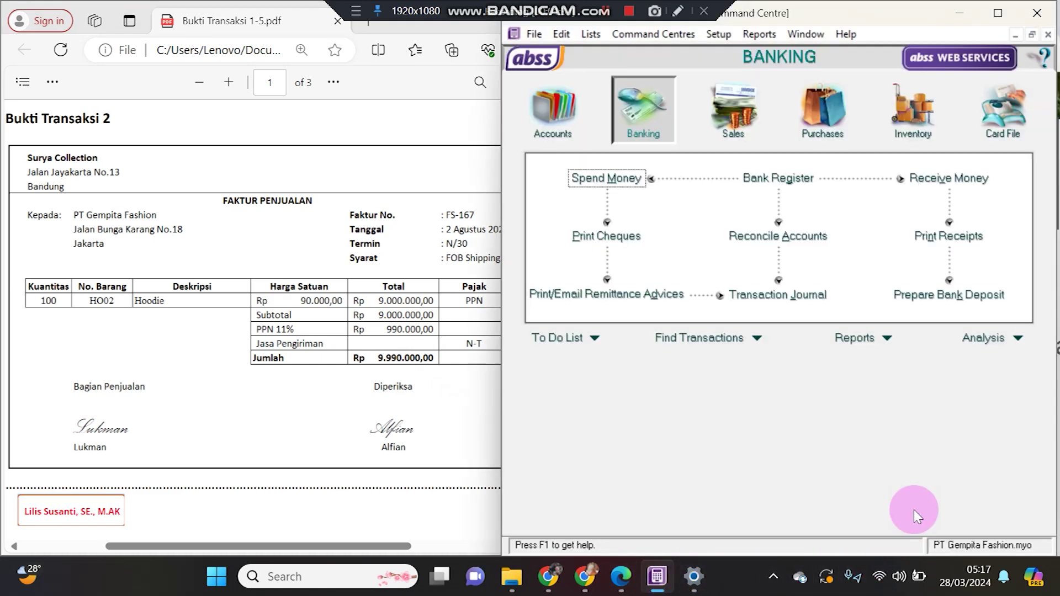
left_click(796, 115)
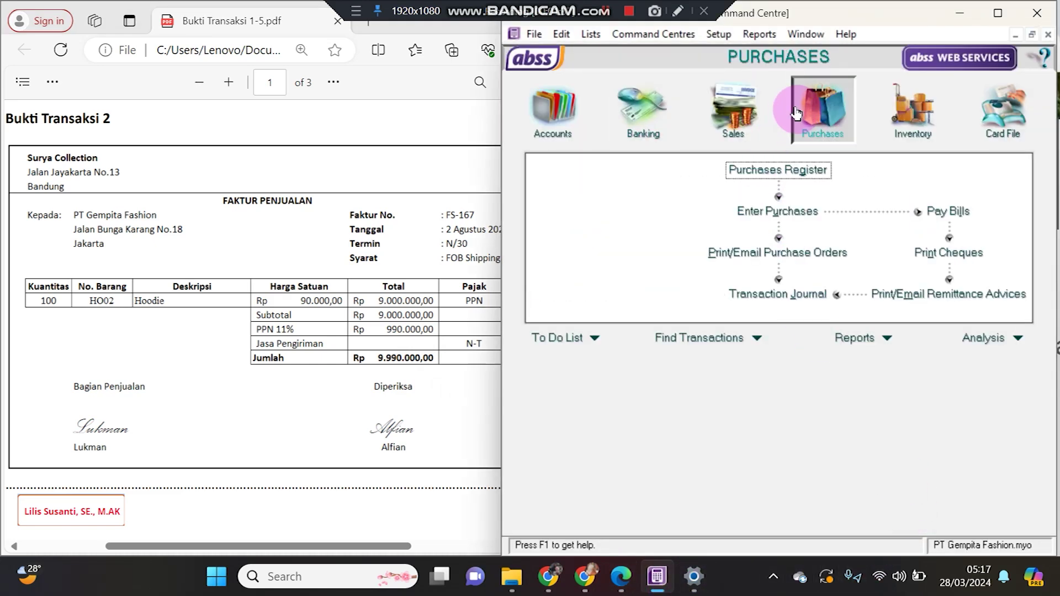
left_click(769, 209)
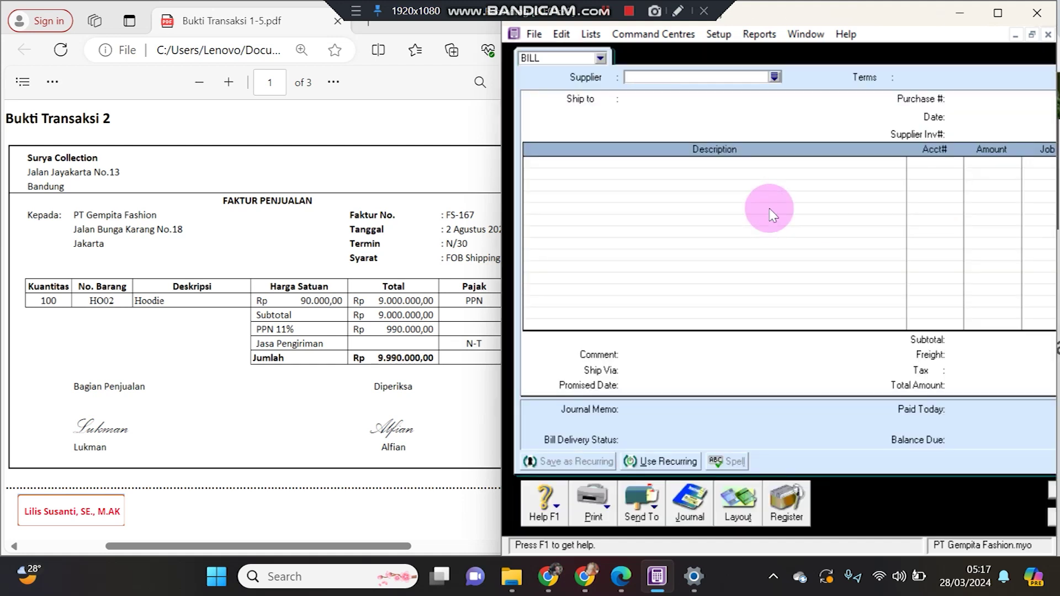
left_click_drag(501, 171, 390, 175)
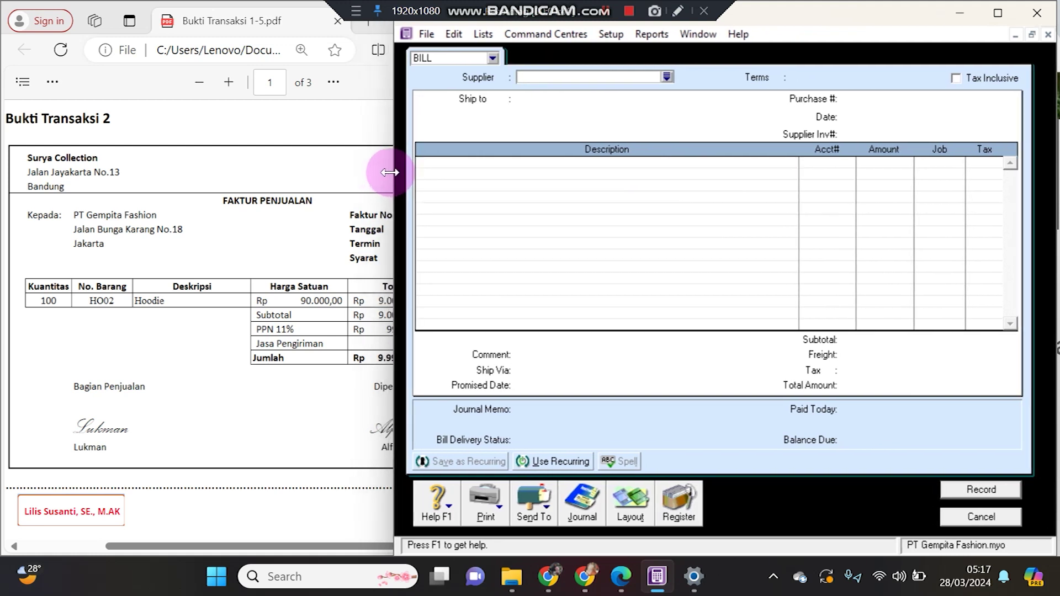
Change the purchase bill's layout to Item.
left_click(215, 241)
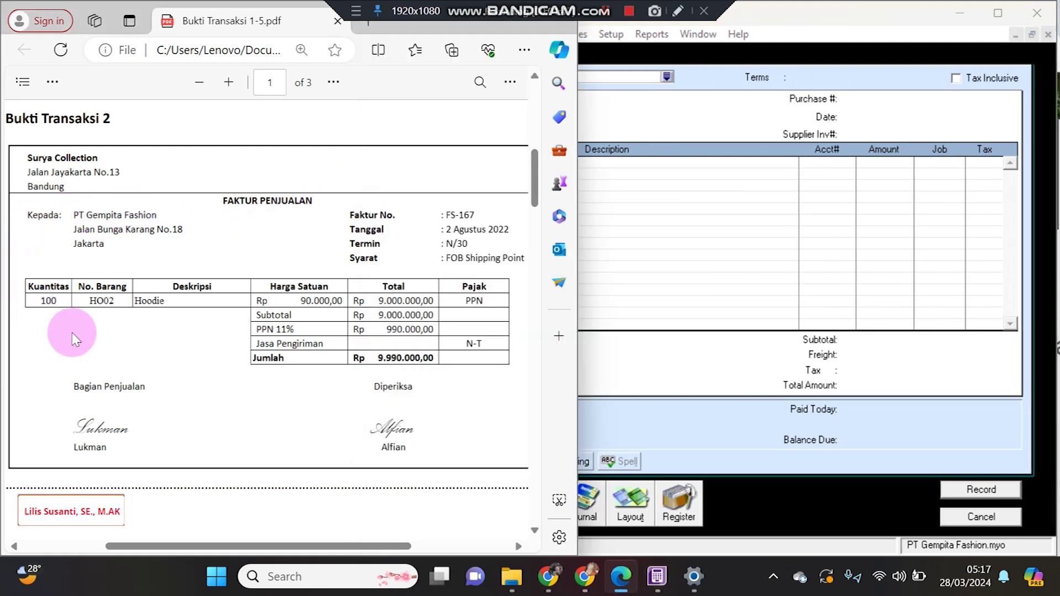
left_click(661, 418)
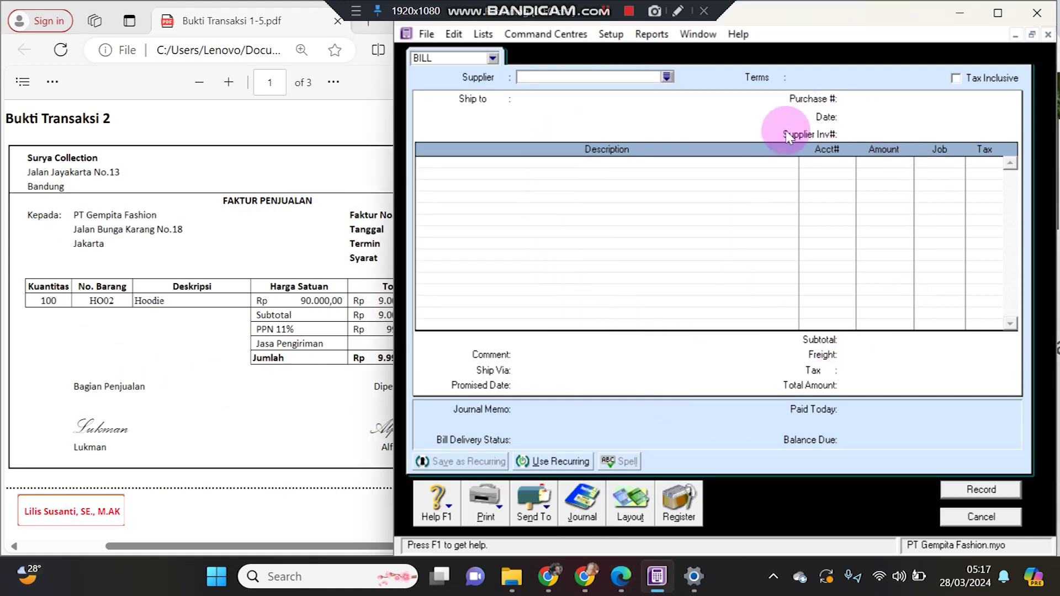
left_click(631, 501)
left_click(575, 275)
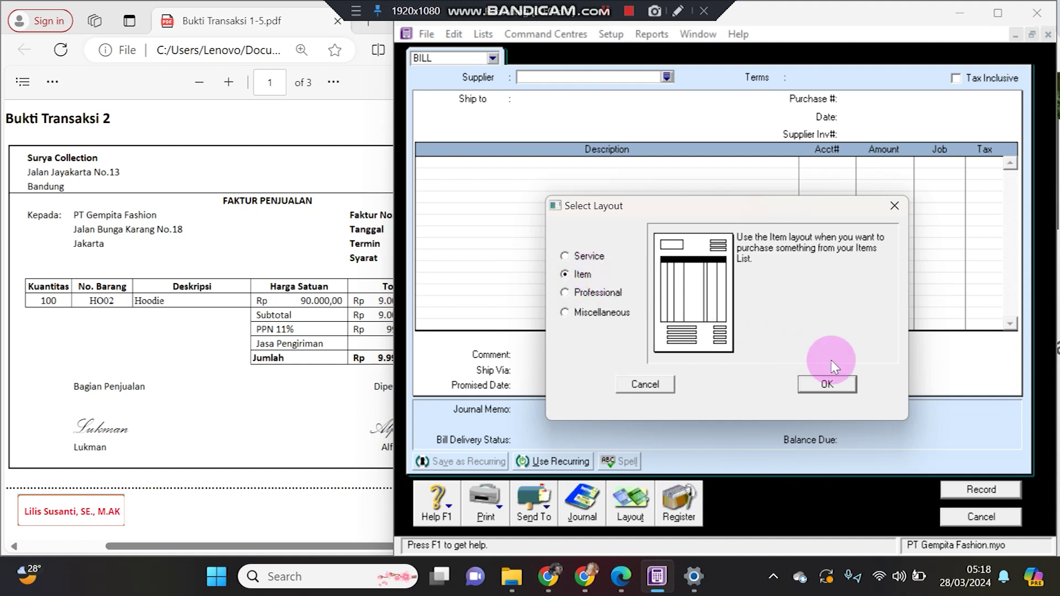
left_click(855, 389)
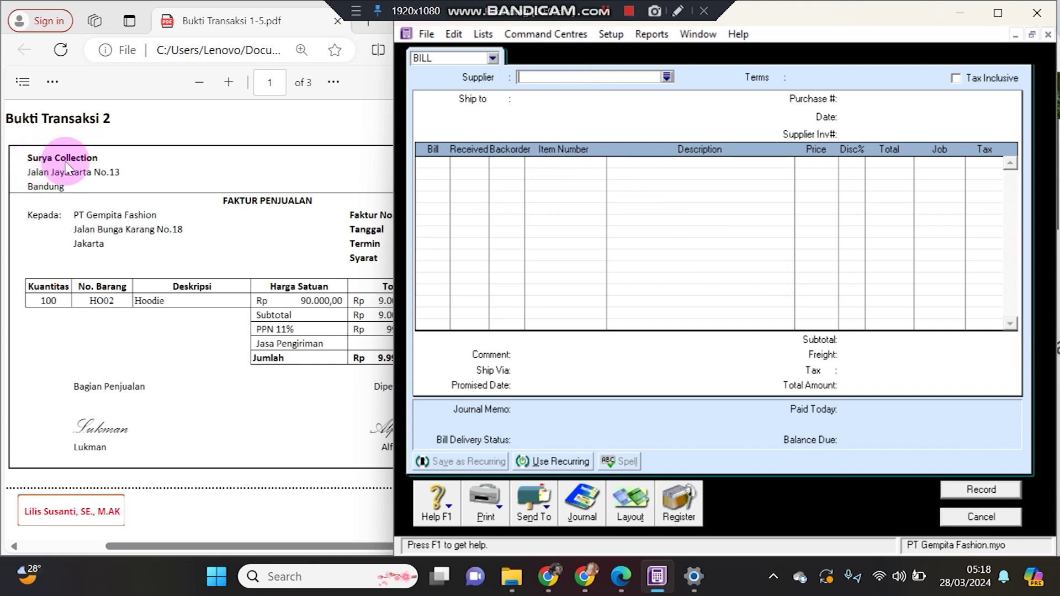
Choose Surya Collection as the bill's supplier and set the bill date to 02/08/2022.
left_click(667, 76)
double_click(602, 221)
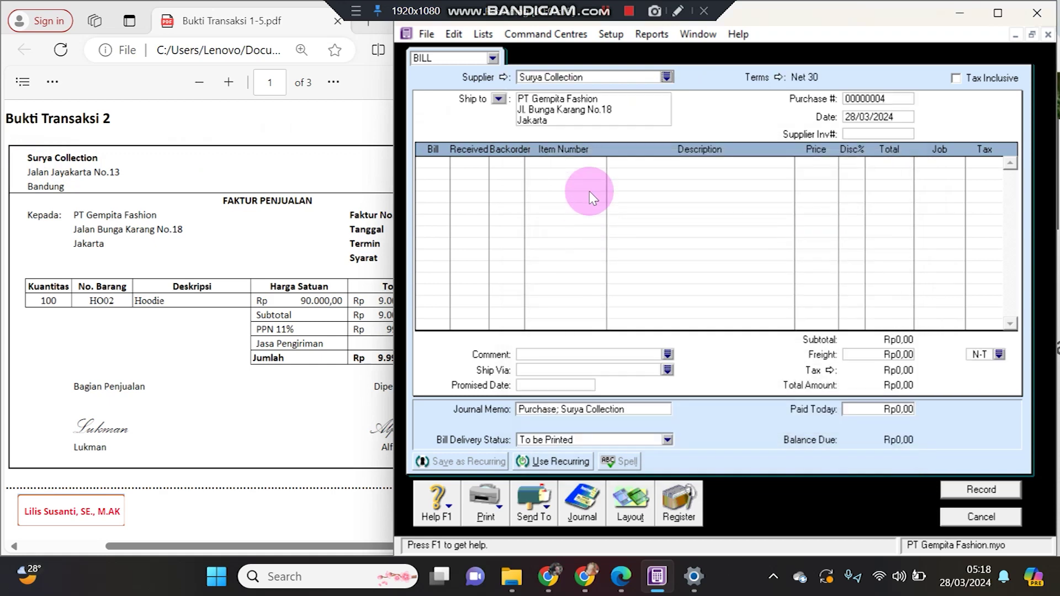
left_click(293, 252)
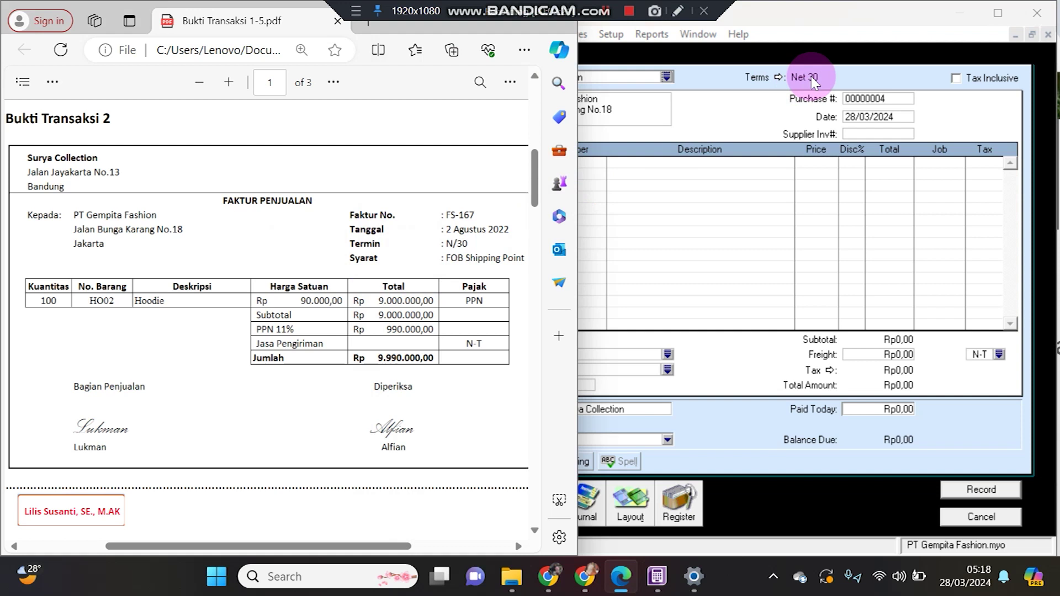
left_click(858, 116)
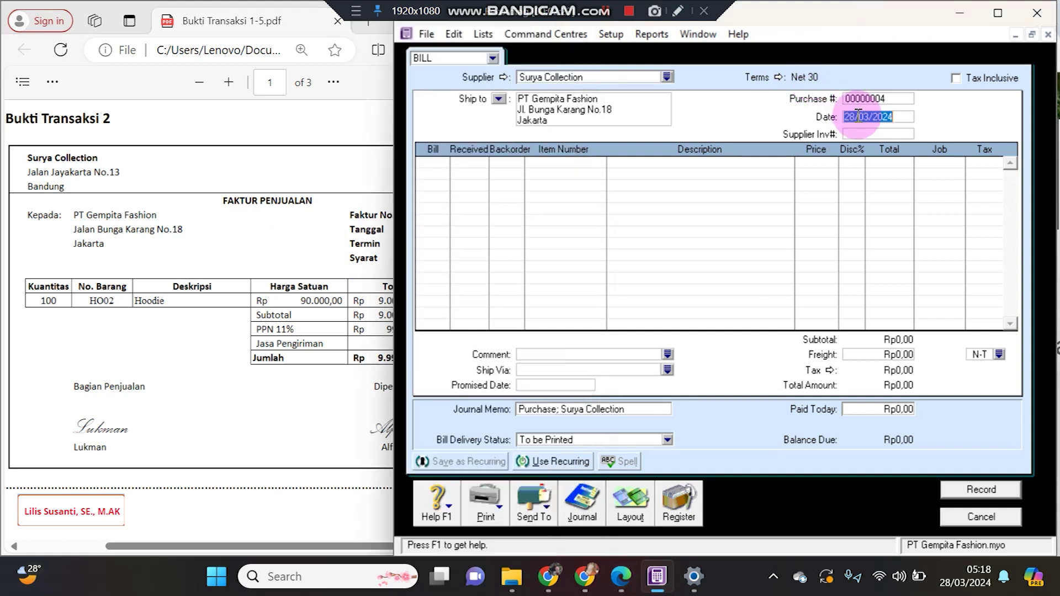
left_click(354, 270)
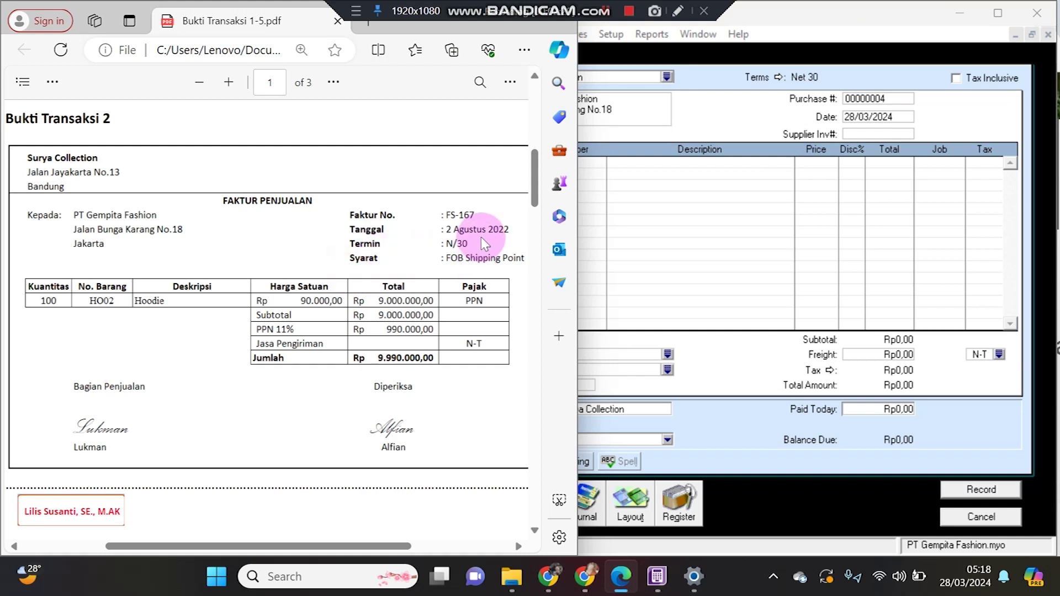
left_click(906, 113)
left_click_drag(905, 113, 825, 112)
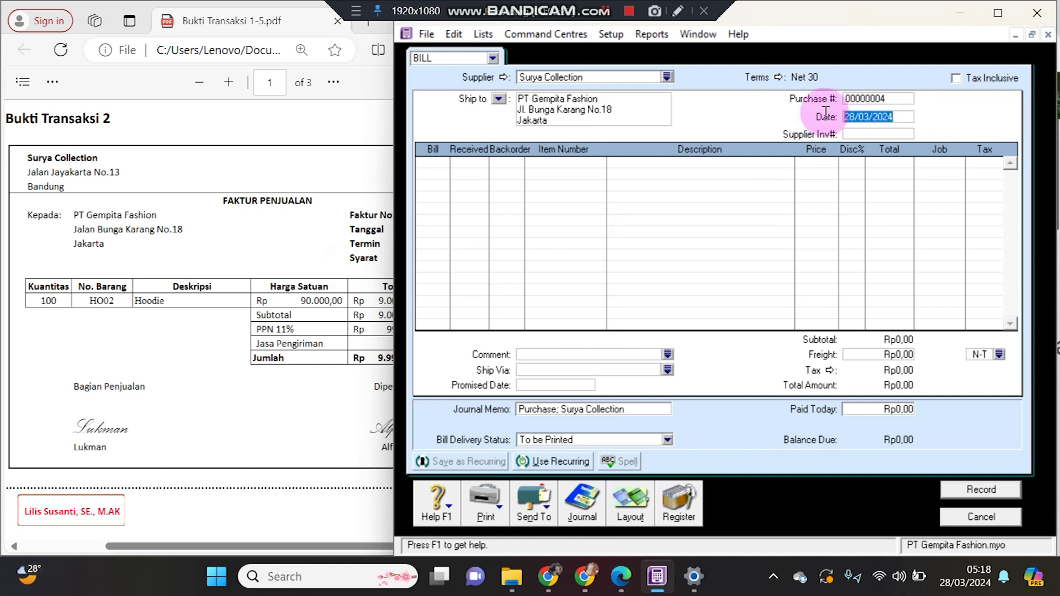
type("2/8/22")
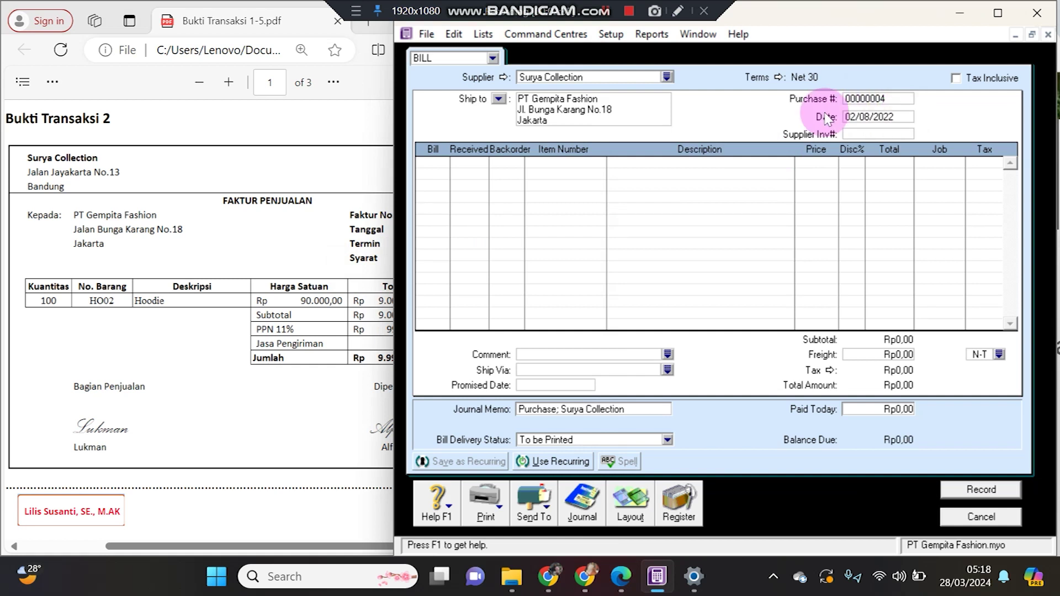
left_click(872, 119)
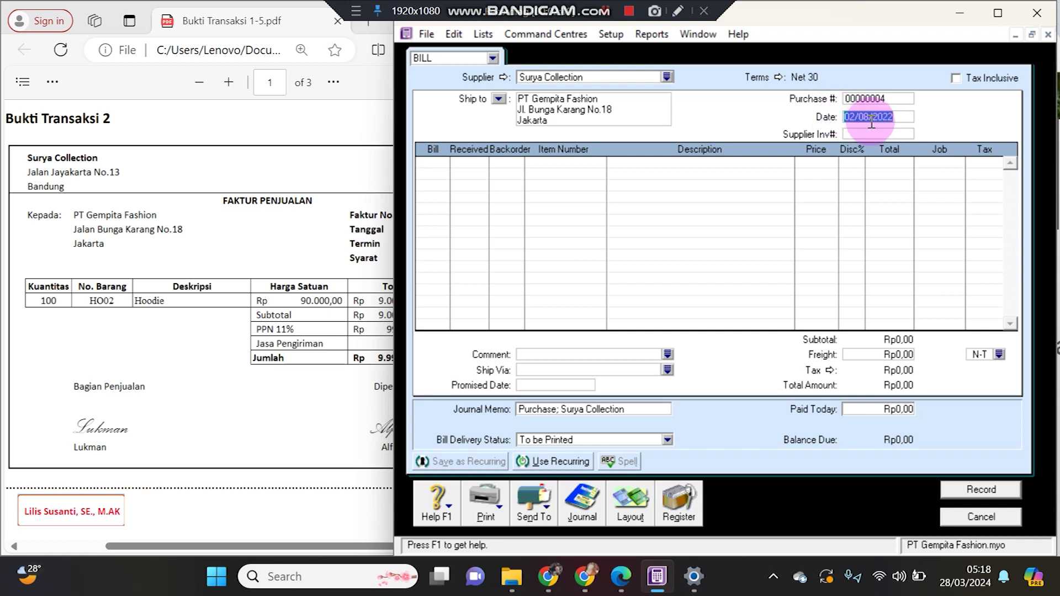
Enter FS-167 from the sales invoice as the supplier invoice number.
left_click(348, 243)
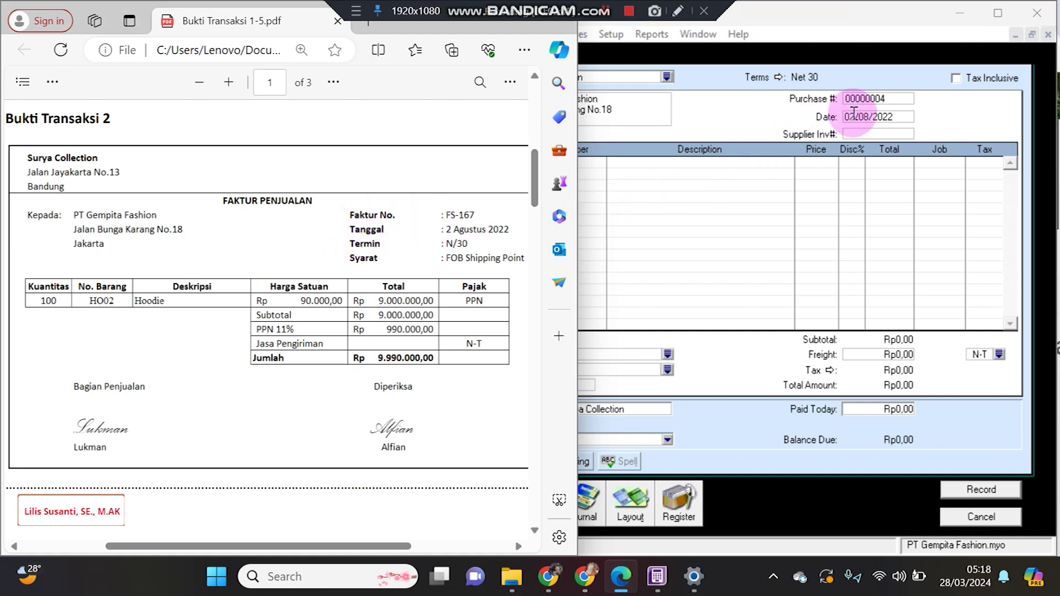
left_click(864, 134)
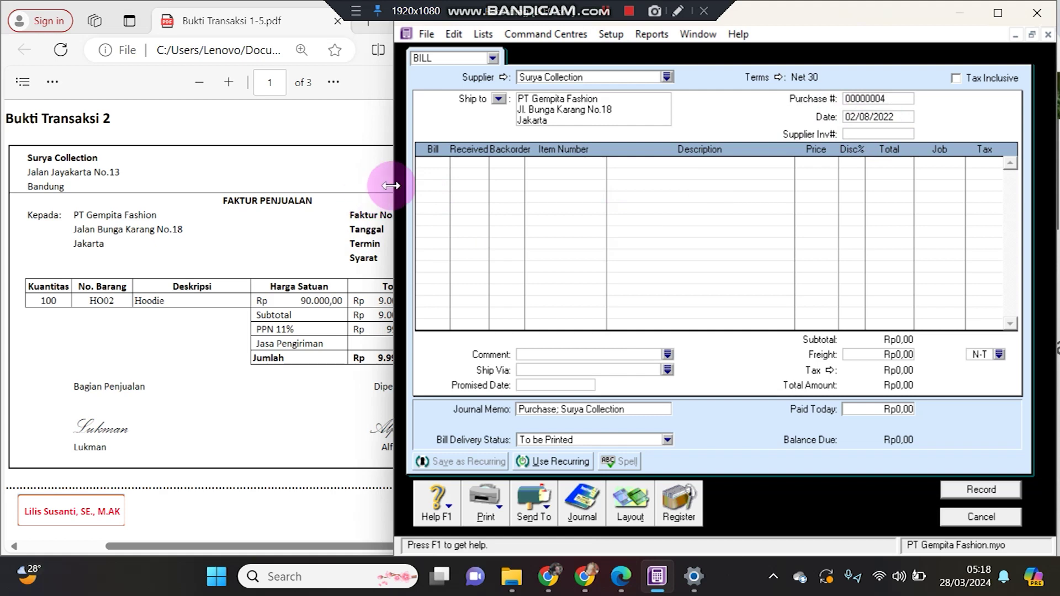
left_click_drag(401, 185, 517, 176)
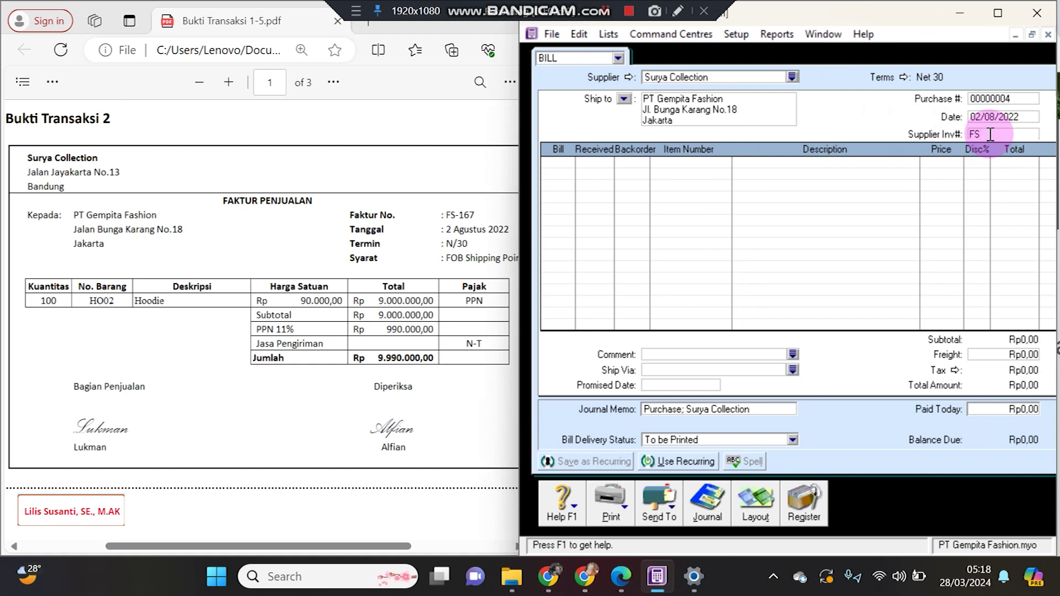
type("FS-167")
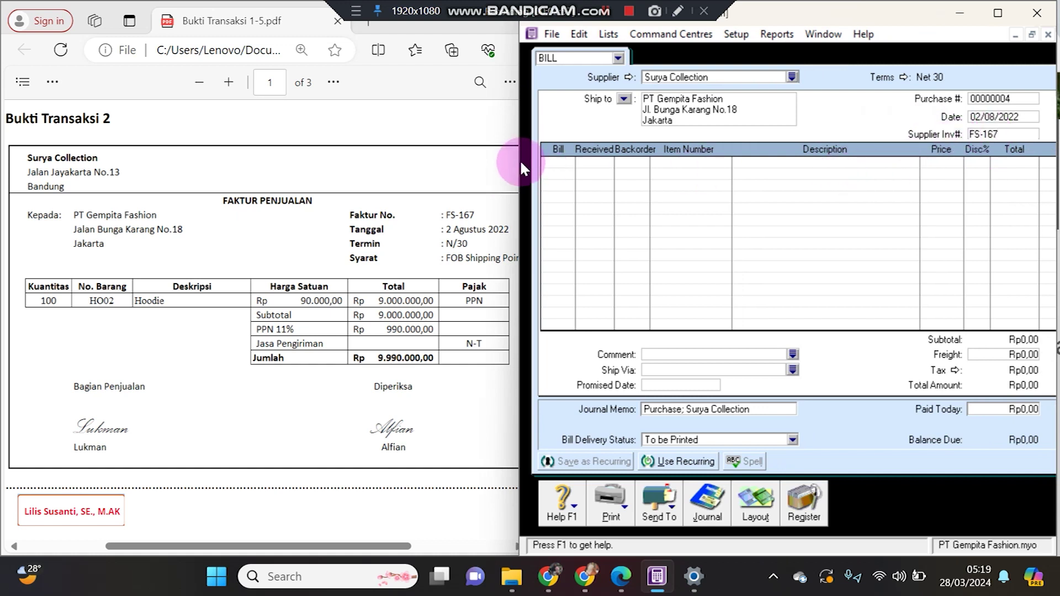
Enter a bill line for 100 units of item HO02 Hoodie.
left_click_drag(517, 162, 394, 177)
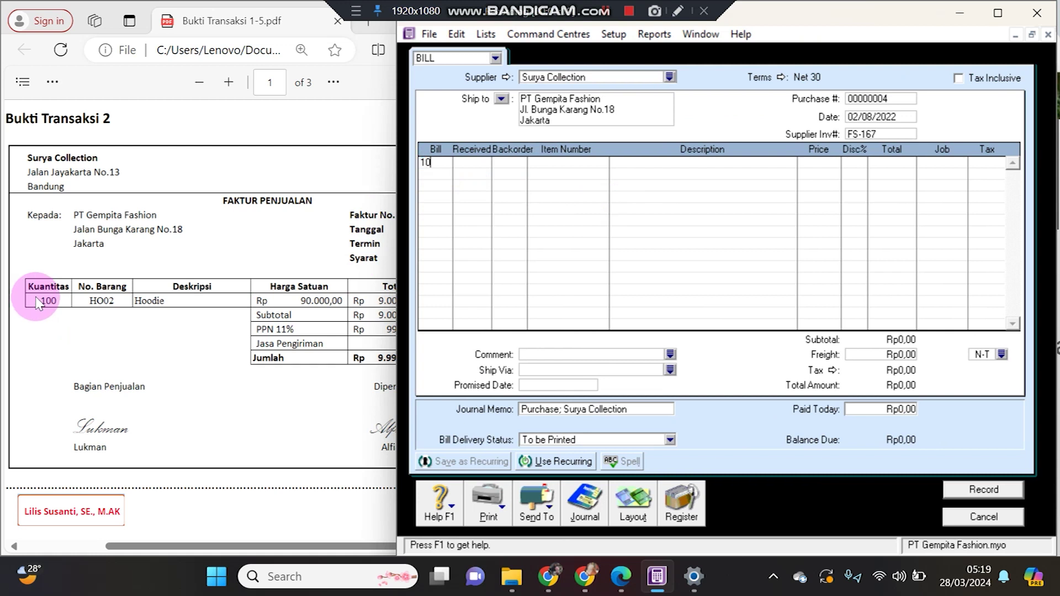
key("Tab")
key("Tab")
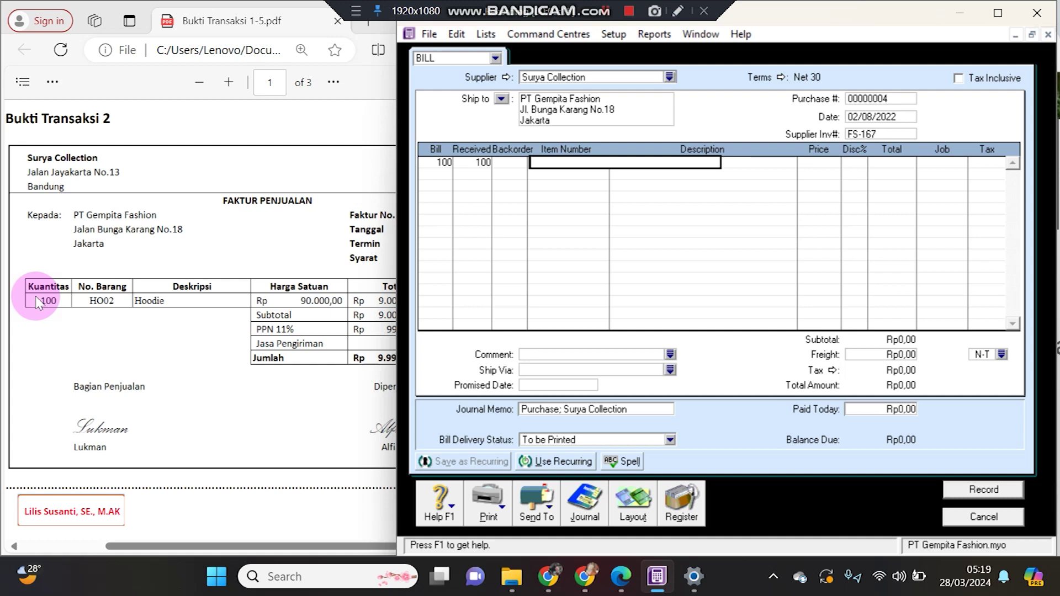
left_click(566, 164)
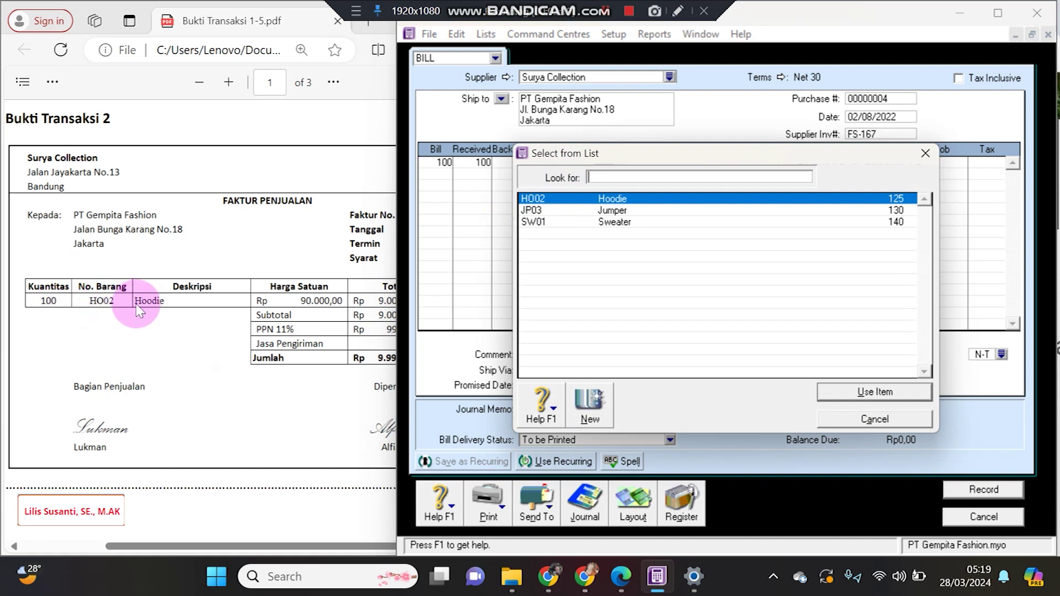
type("HO02")
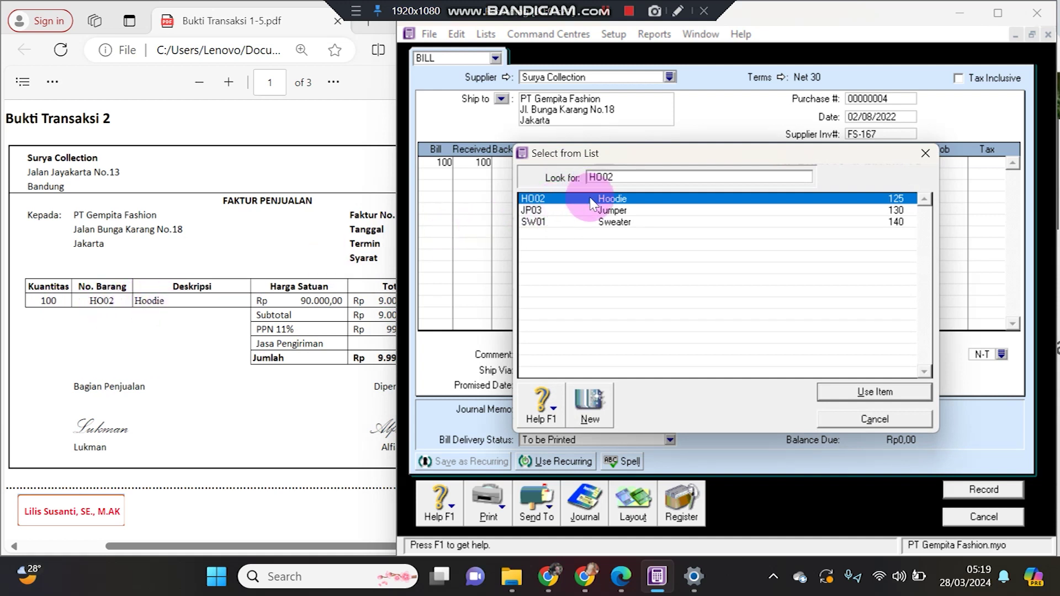
double_click(591, 200)
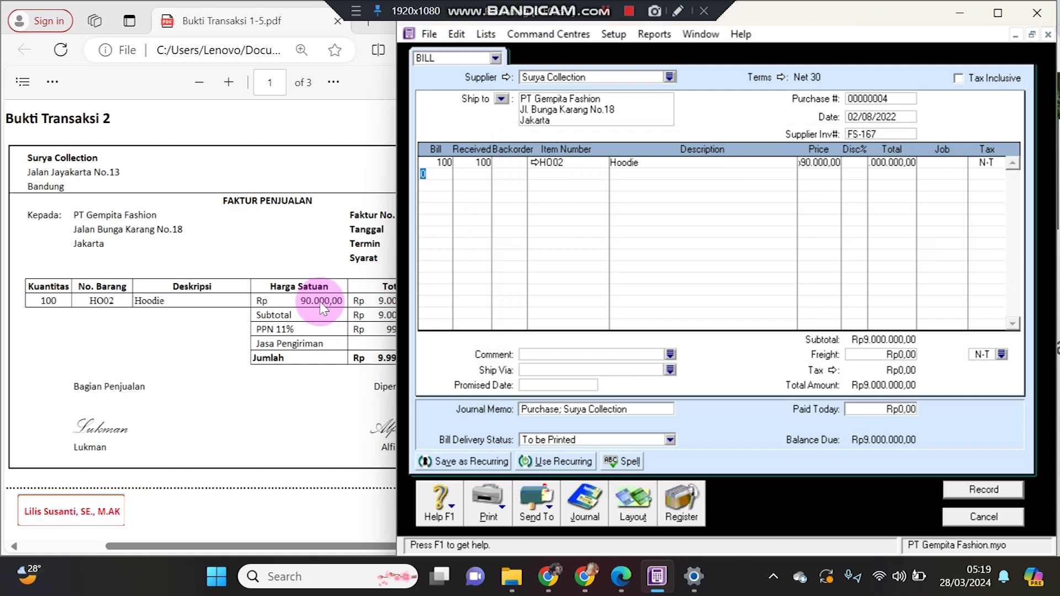
Set the tax code of the Hoodie line to PPN, as stated on the invoice.
left_click(990, 164)
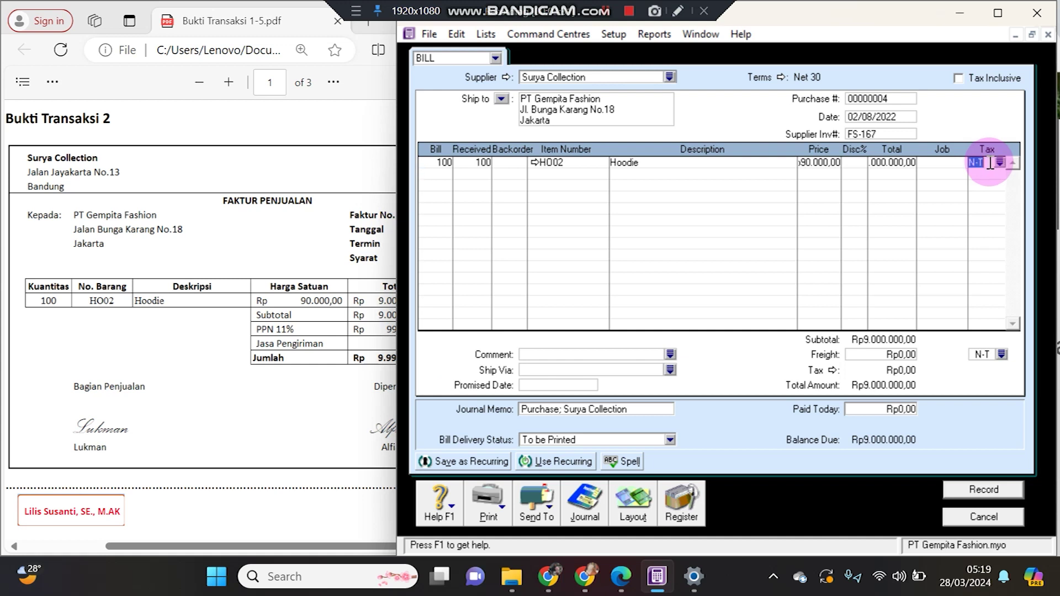
left_click(280, 323)
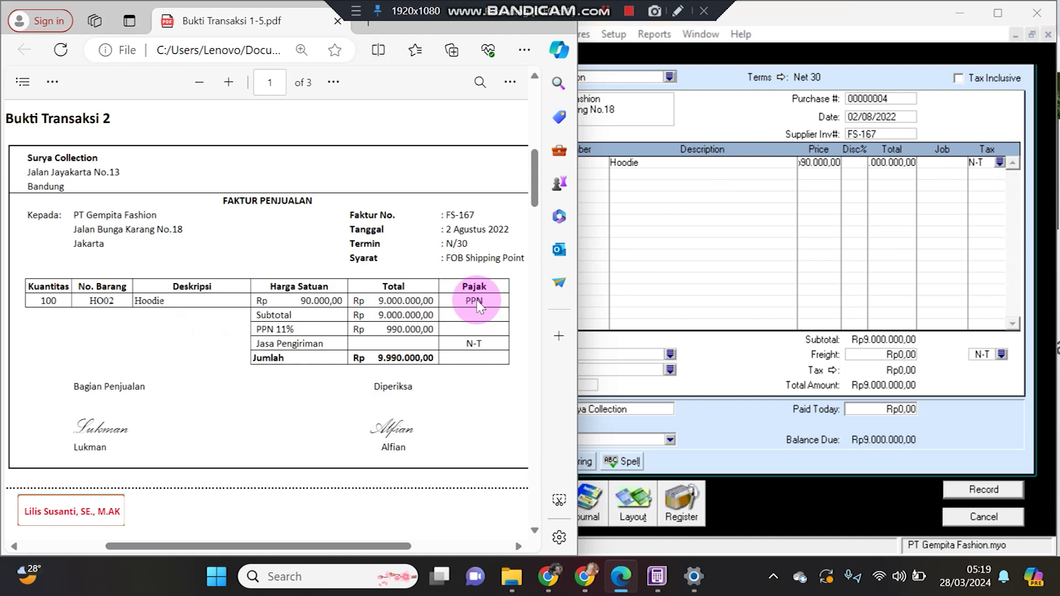
left_click(993, 161)
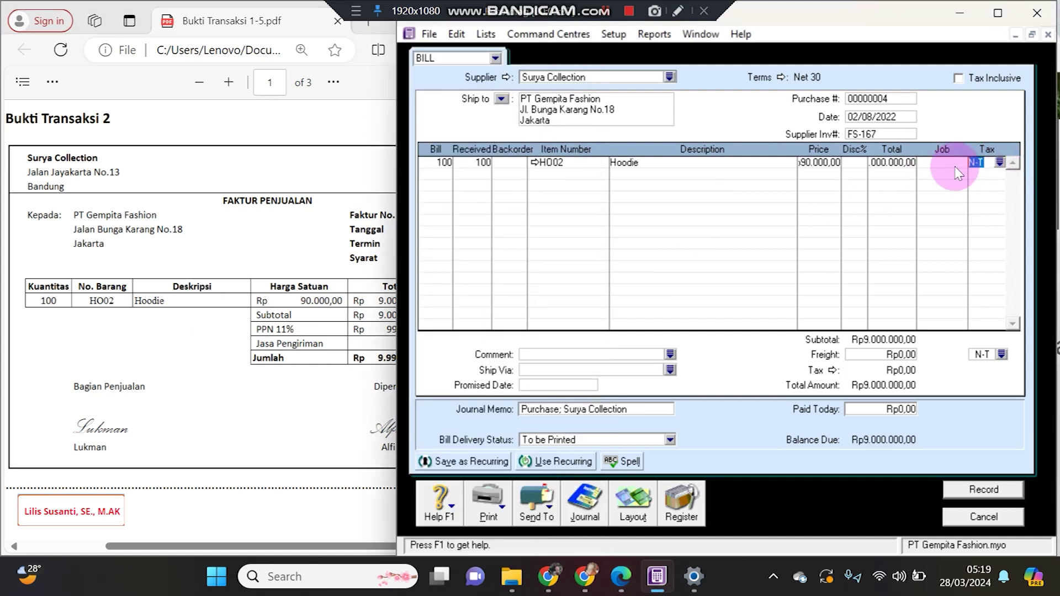
key("Tab")
left_click(989, 166)
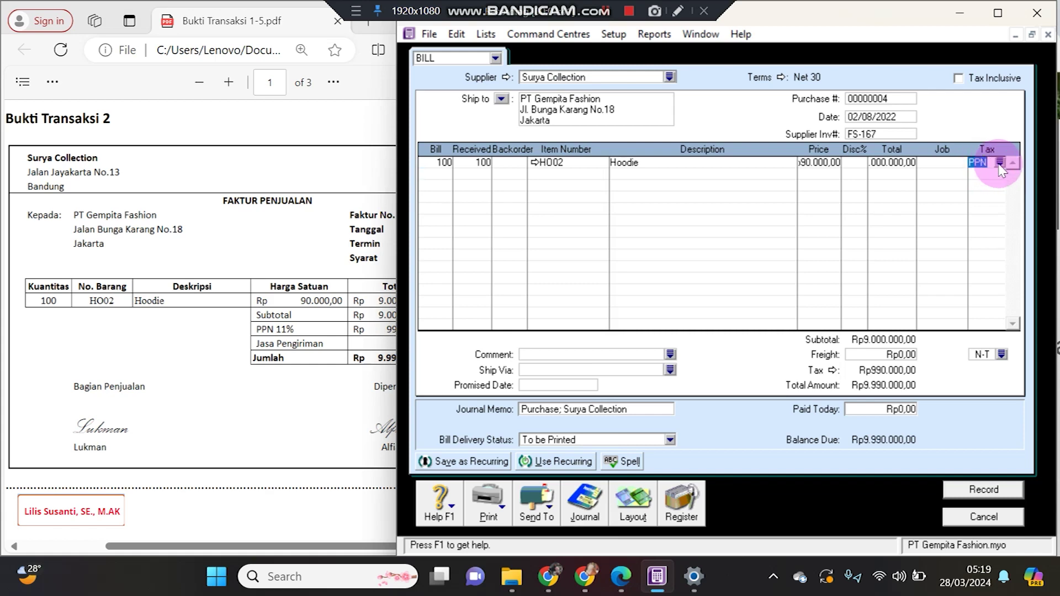
left_click(999, 162)
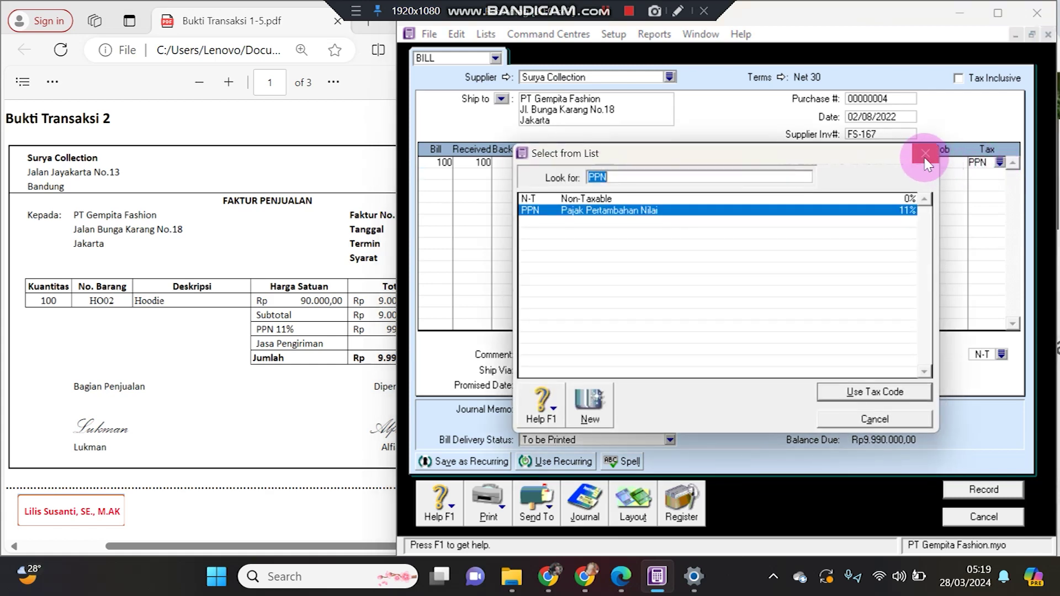
left_click(925, 155)
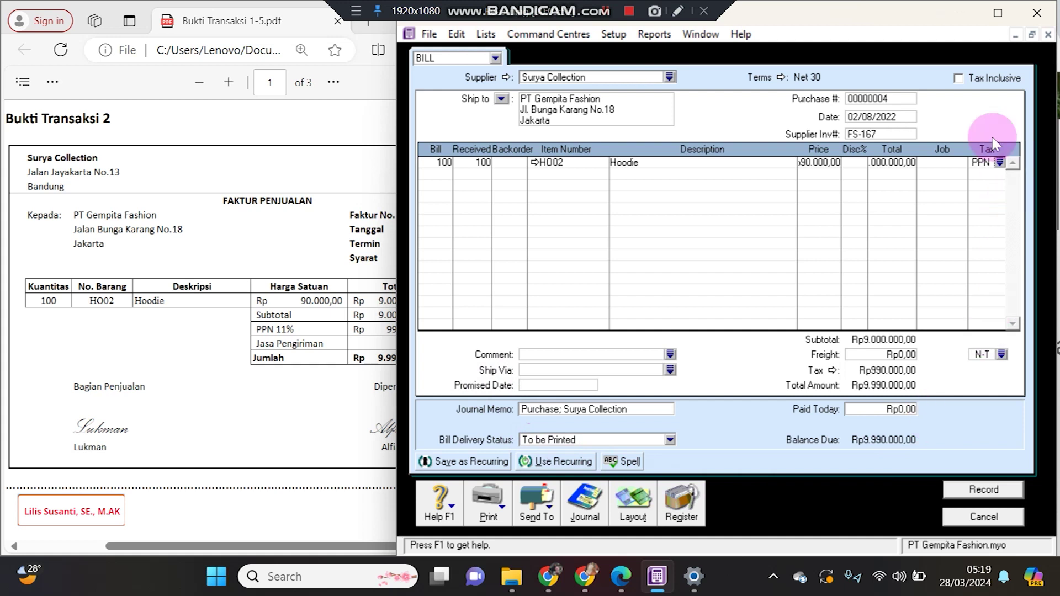
Check the bill against the invoice and record it, ignoring all spelling flags for Hoodie.
left_click(286, 292)
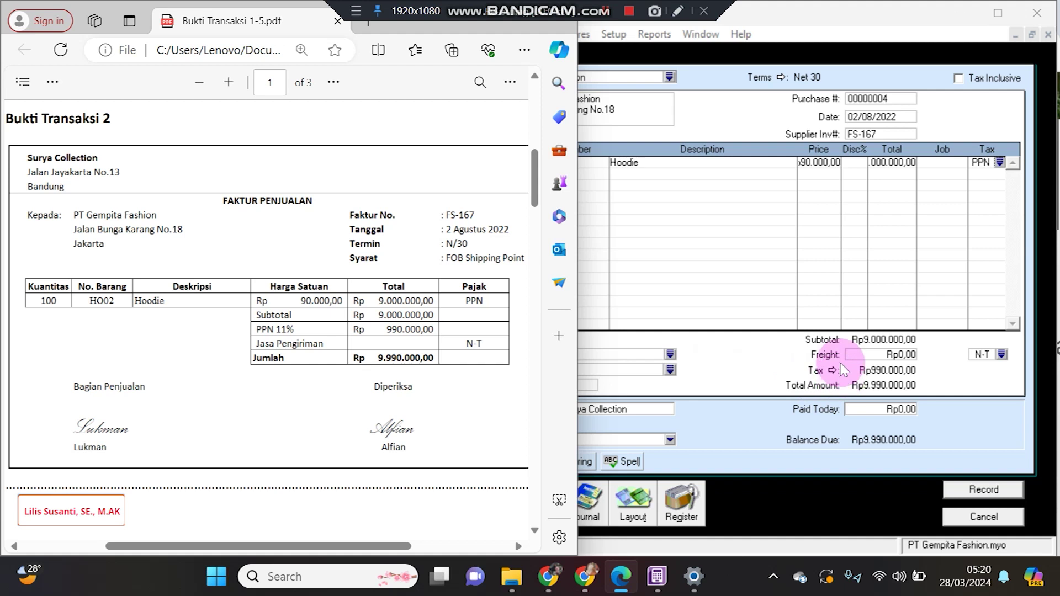
left_click(737, 425)
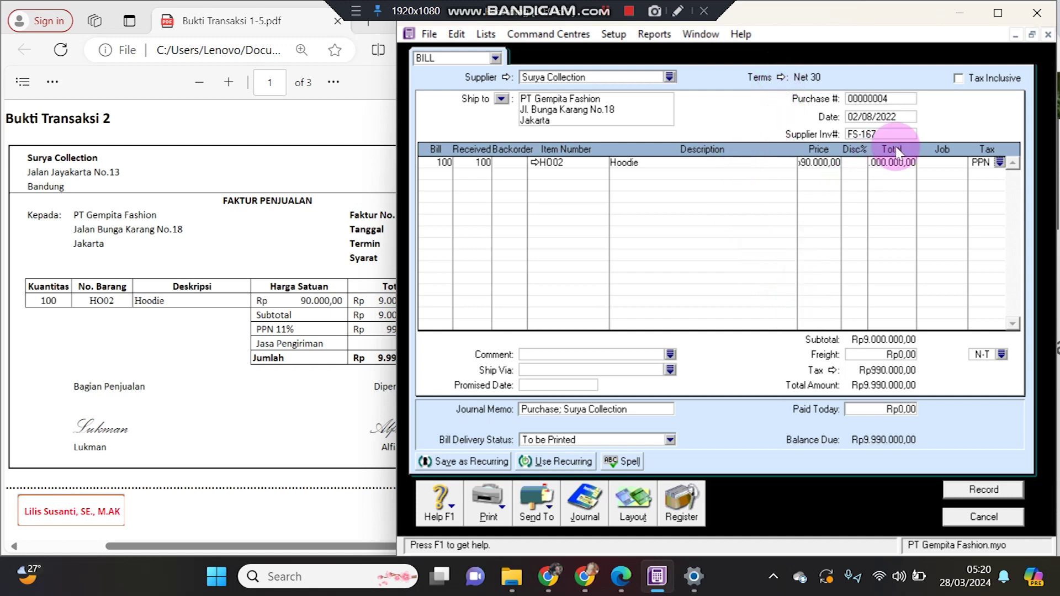
left_click(997, 497)
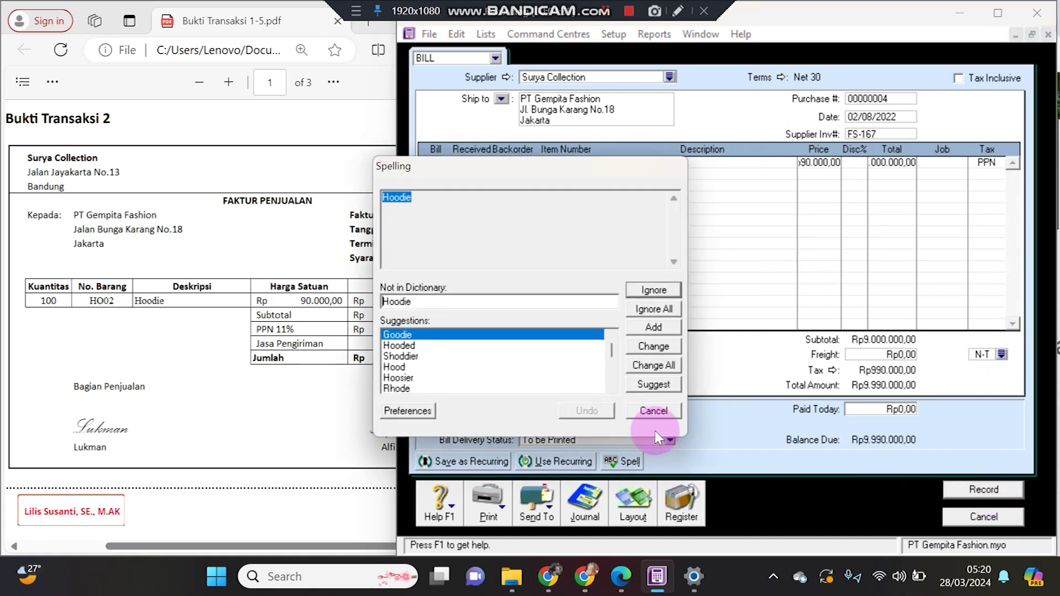
left_click(647, 312)
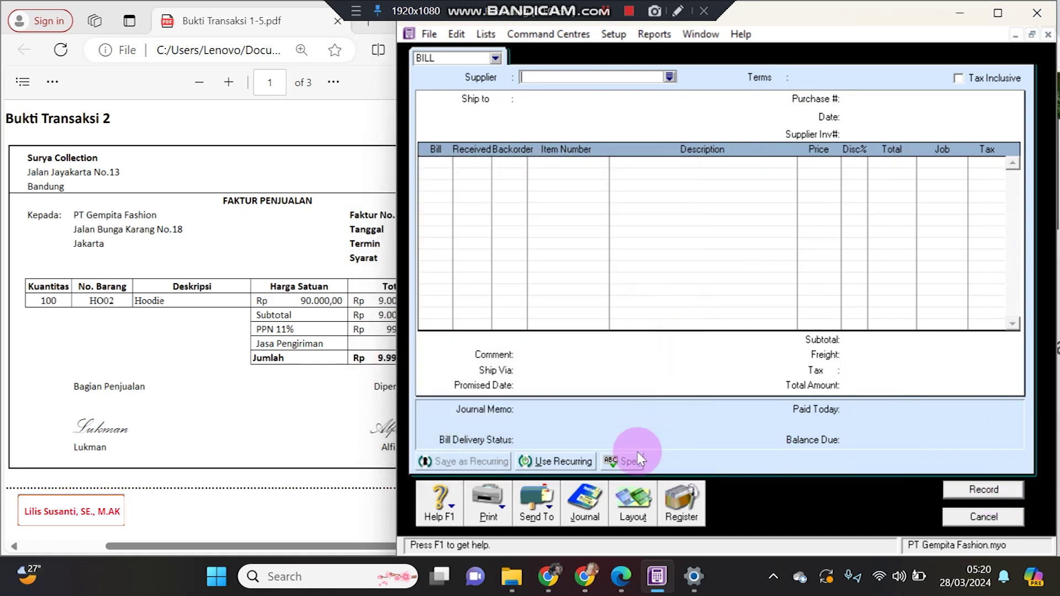
Review the Surya Collection entry in the purchases journal and open its bill to compare with the invoice.
left_click(593, 503)
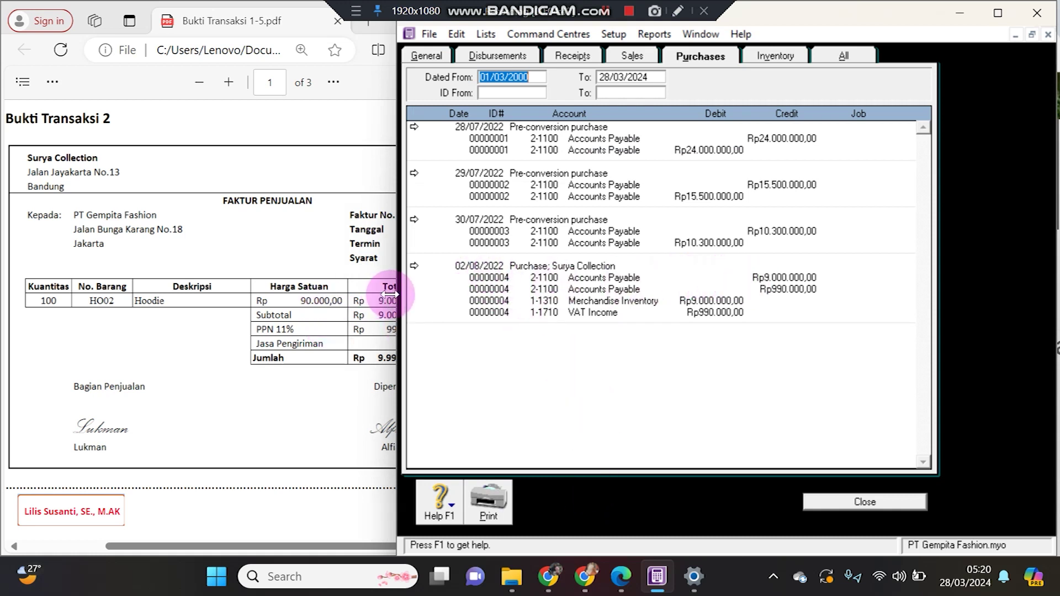
left_click_drag(398, 291, 483, 286)
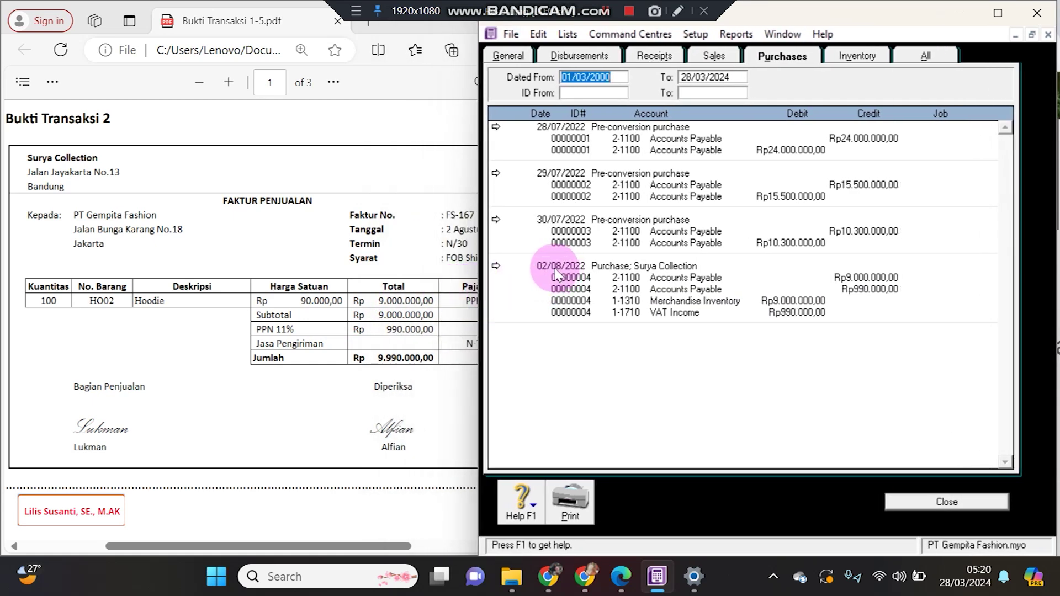
left_click(496, 267)
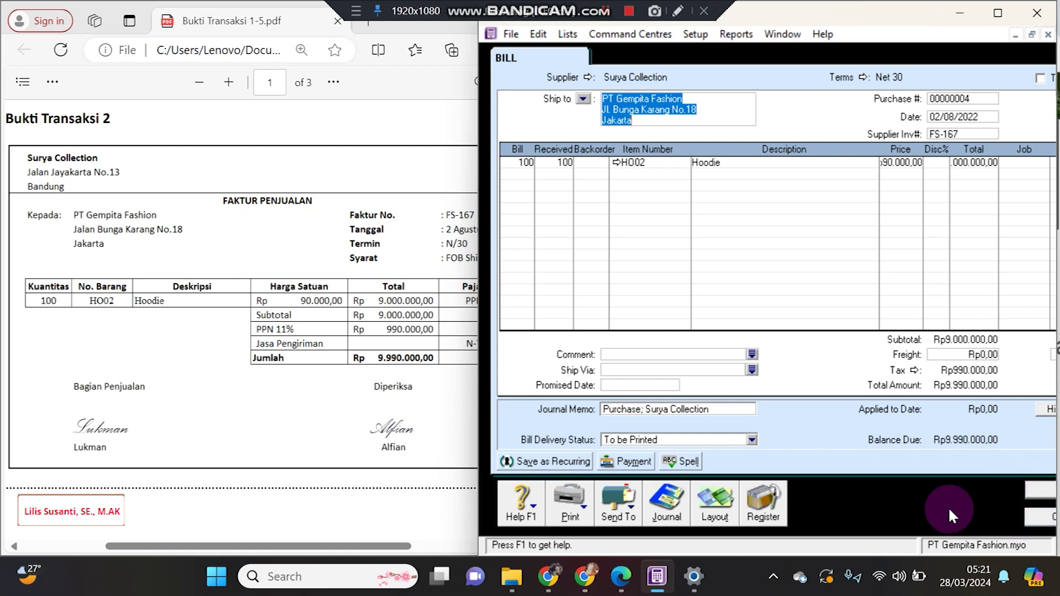
left_click(228, 351)
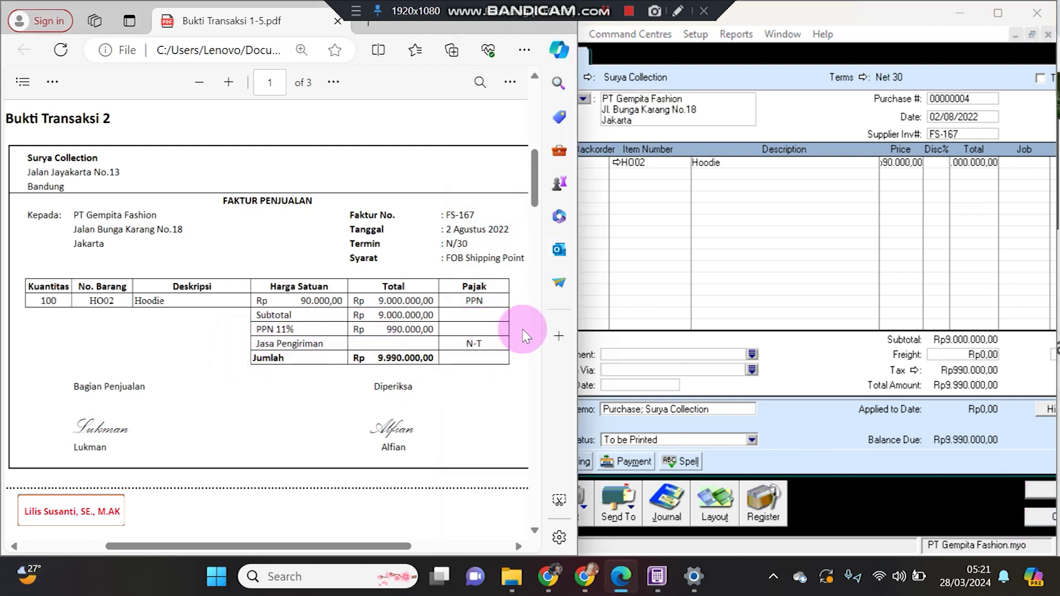